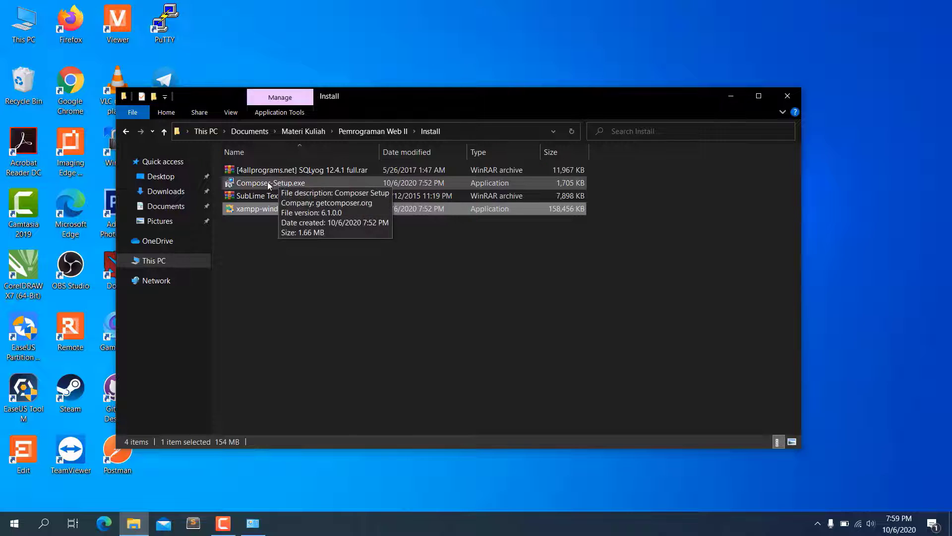
click(283, 181)
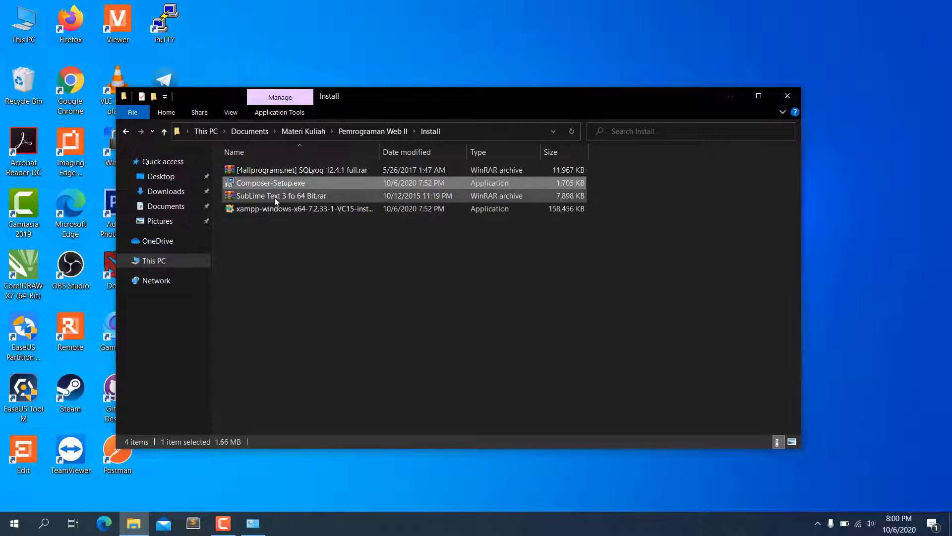
click(272, 197)
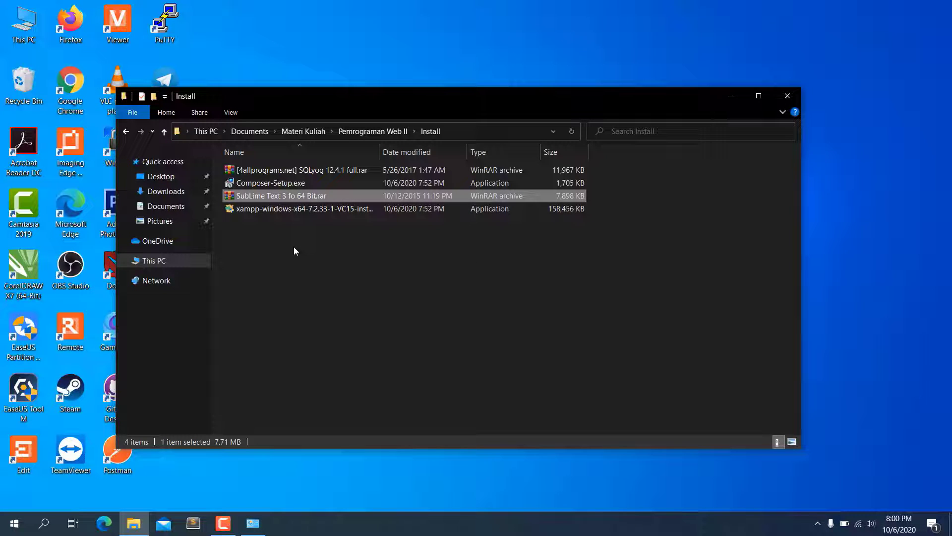
click(279, 172)
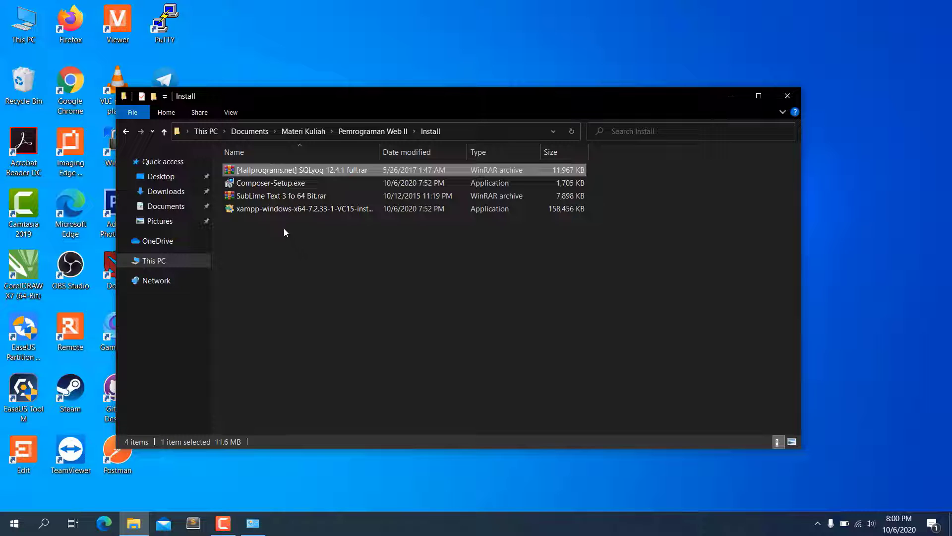
- Launch the XAMPP 7.2.33 installer and accept all components, the installation folder C:\xampp and English as the language
click(284, 212)
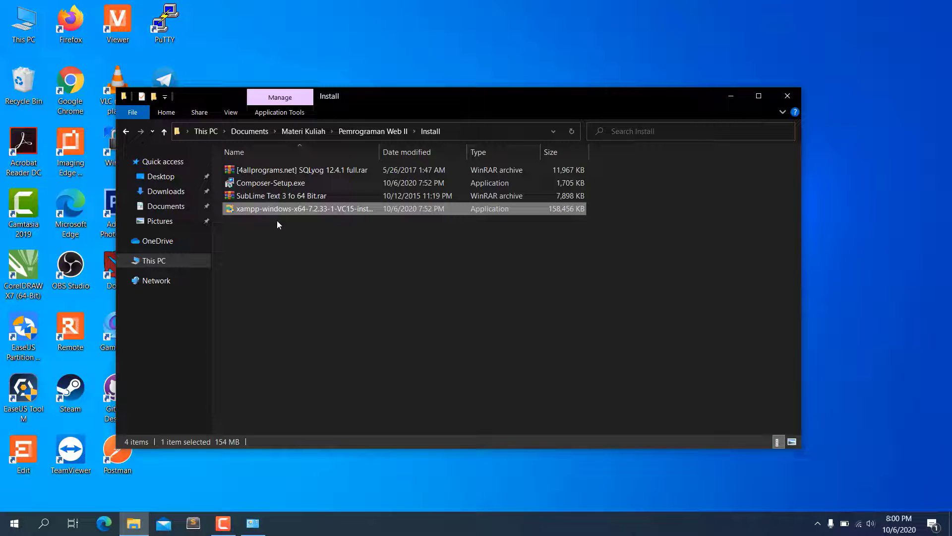
double_click(315, 209)
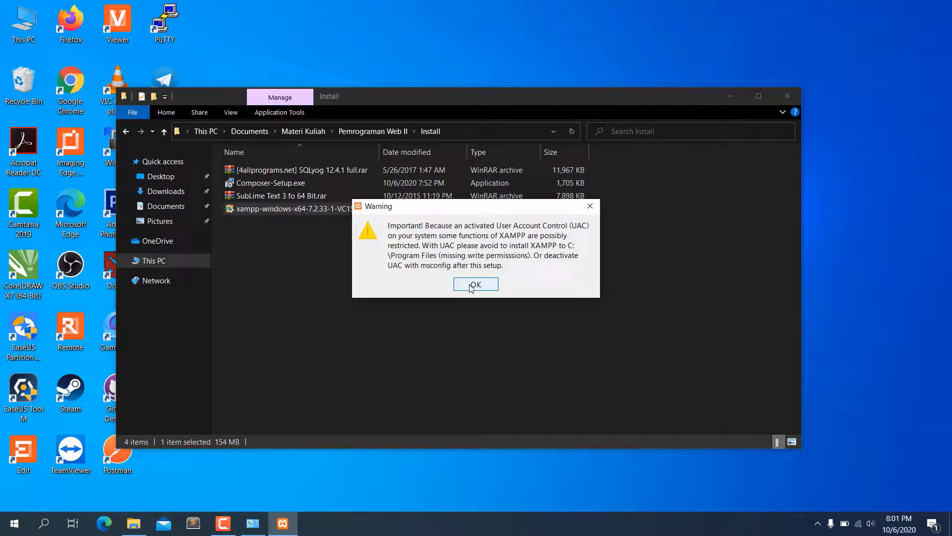
click(472, 287)
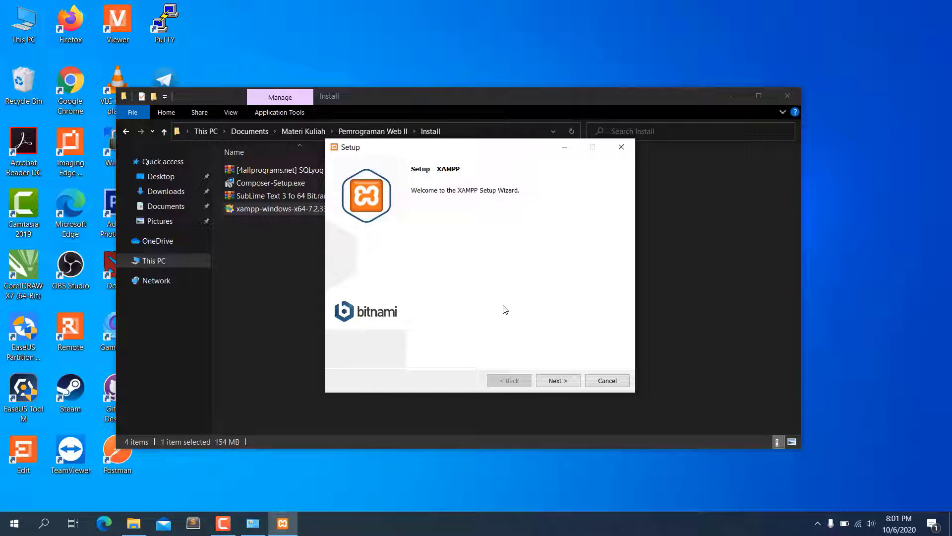
click(559, 382)
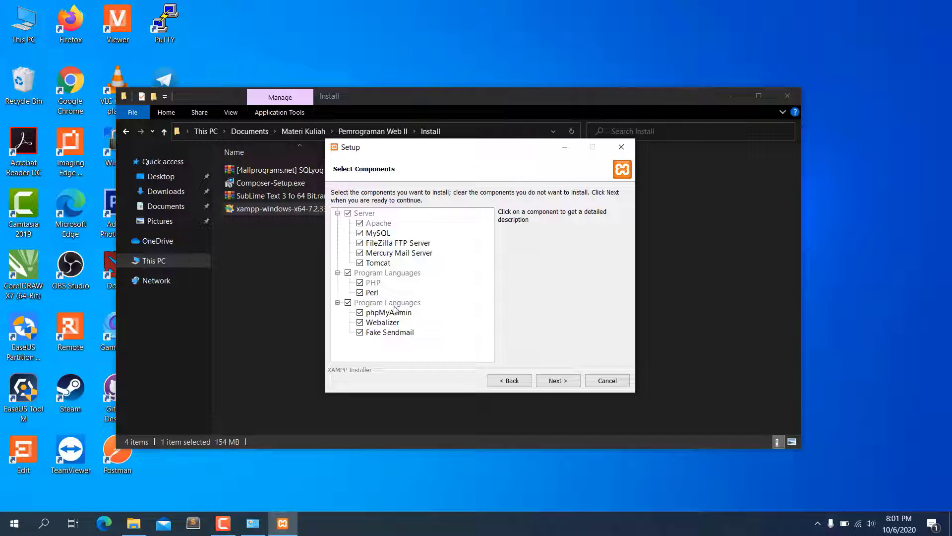
click(559, 382)
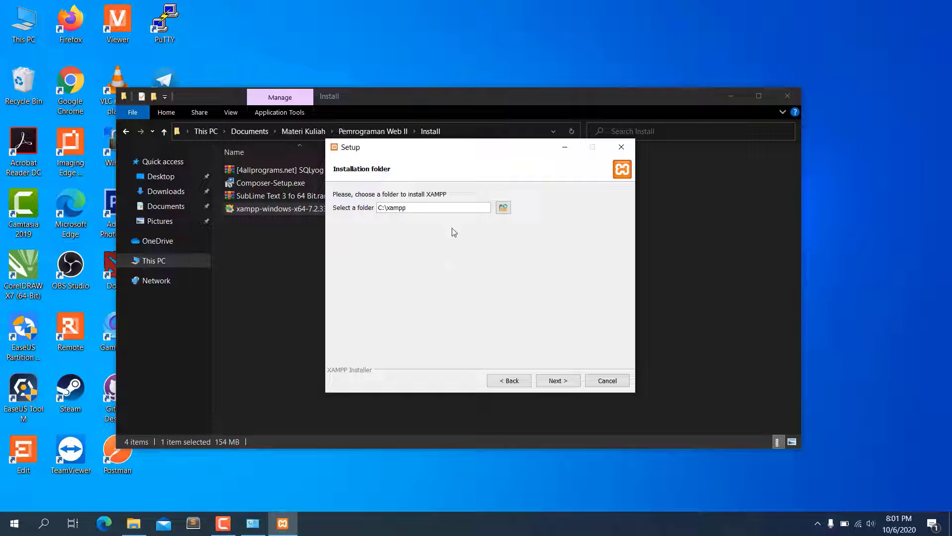
click(565, 381)
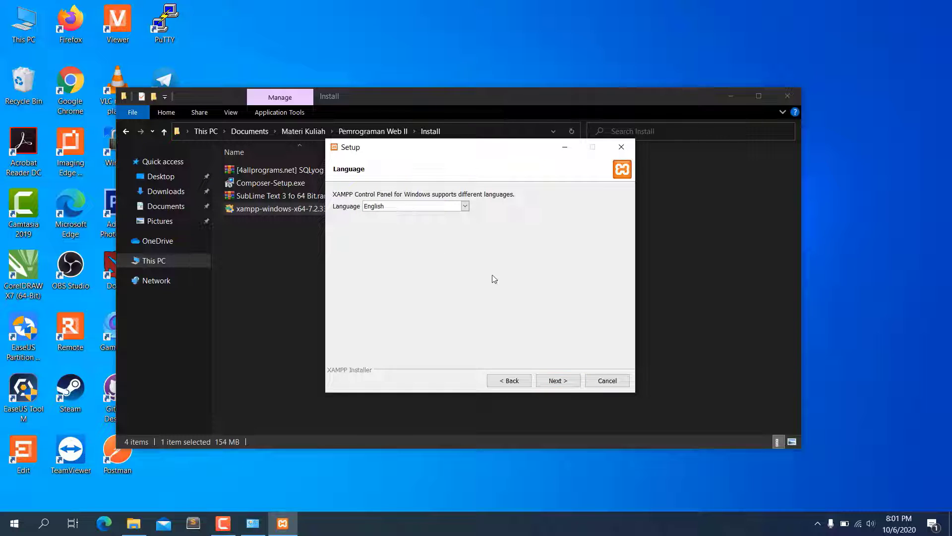
click(563, 385)
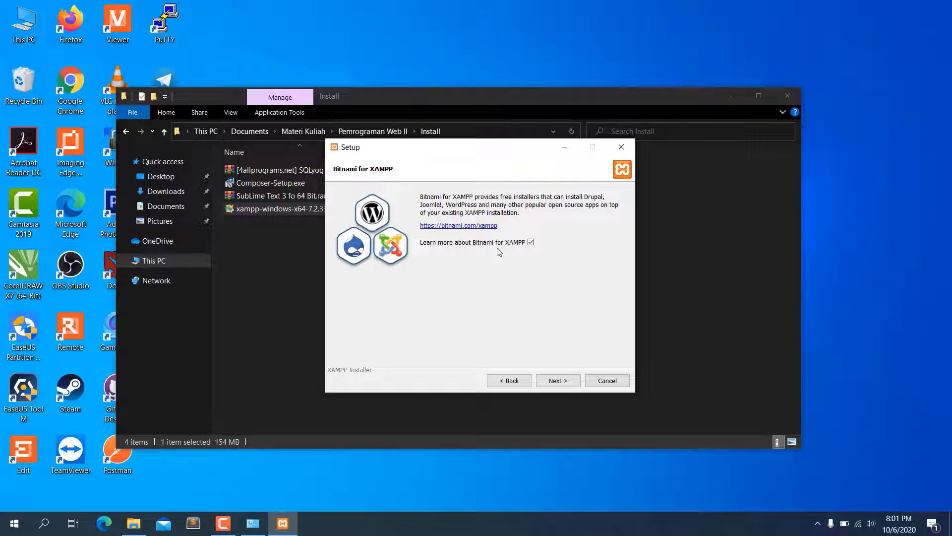
- Install XAMPP, close the Bitnami web page, and finish the setup with the option to start the Control Panel enabled
click(558, 381)
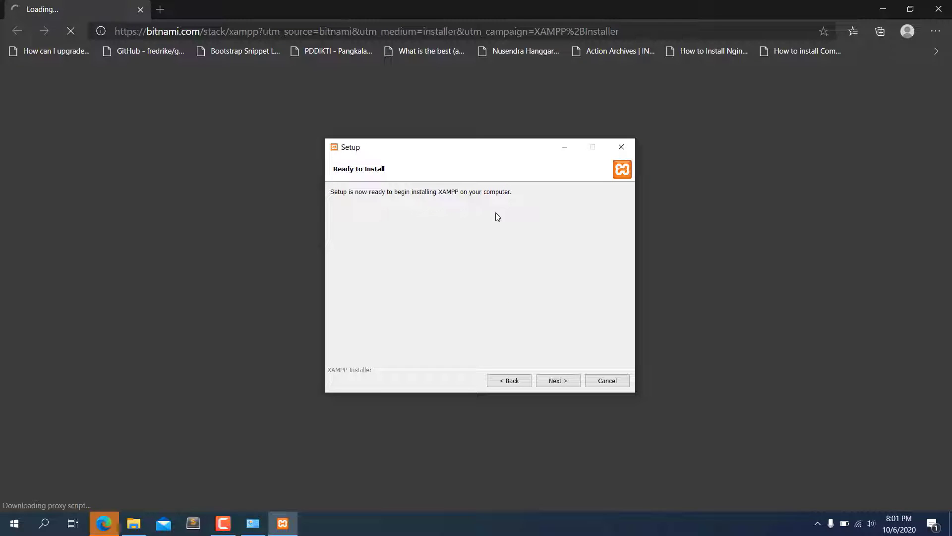
click(560, 381)
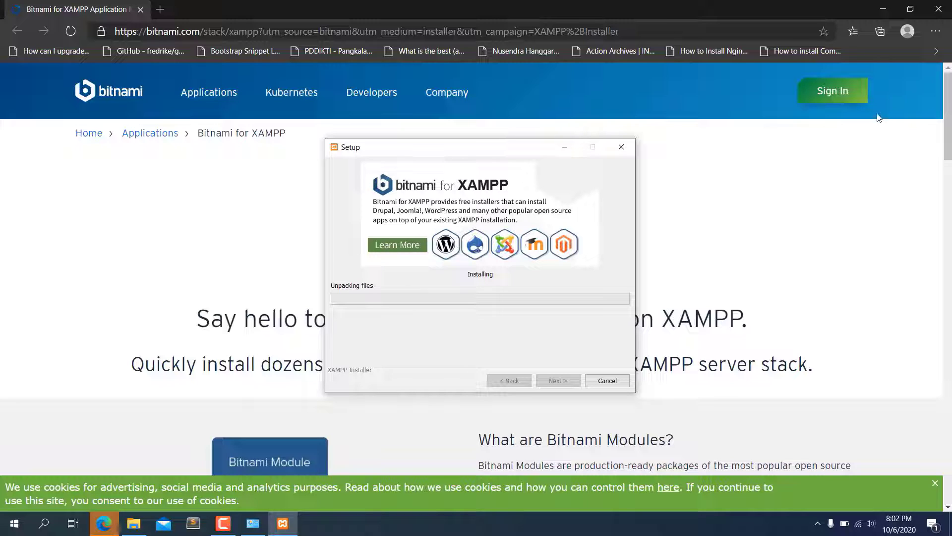
click(939, 11)
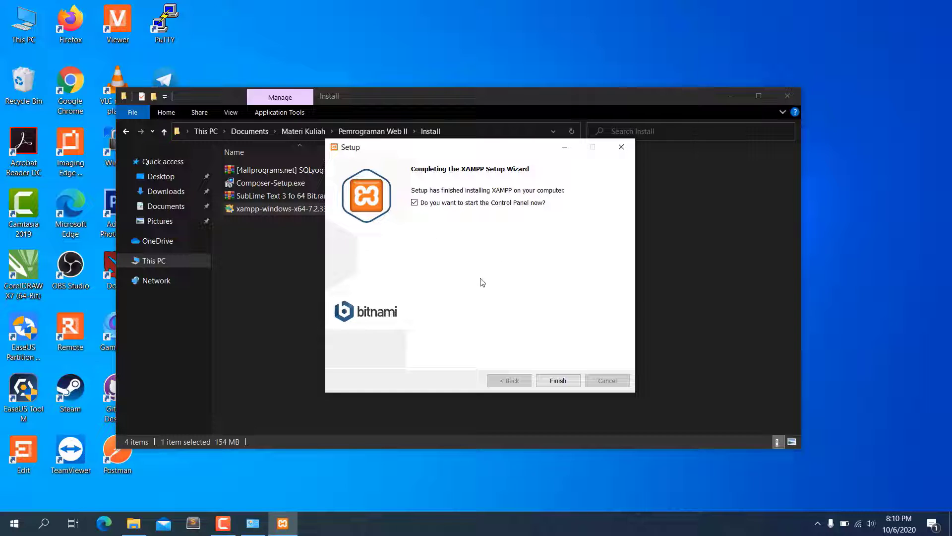
click(558, 380)
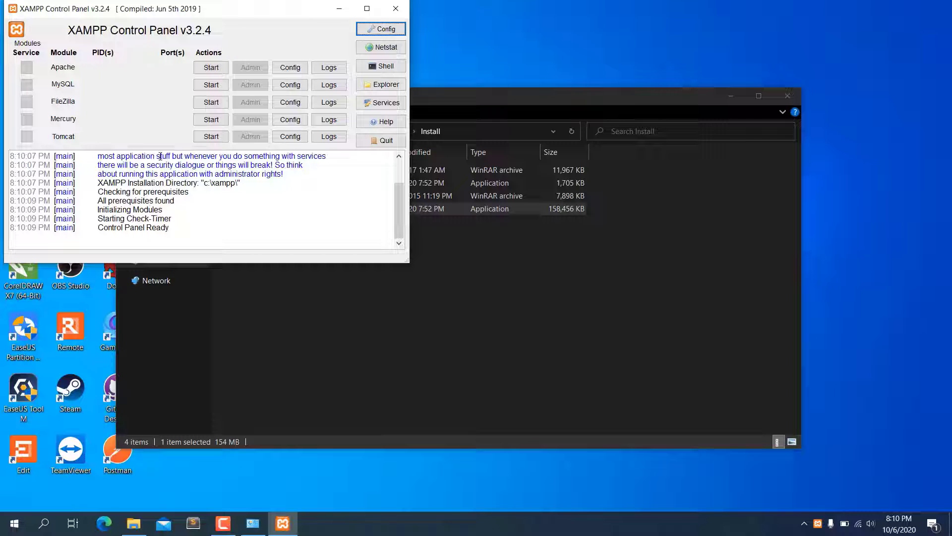
- Start the Apache and MySQL modules in the XAMPP Control Panel and move its window away from the Install folder's file list
click(208, 72)
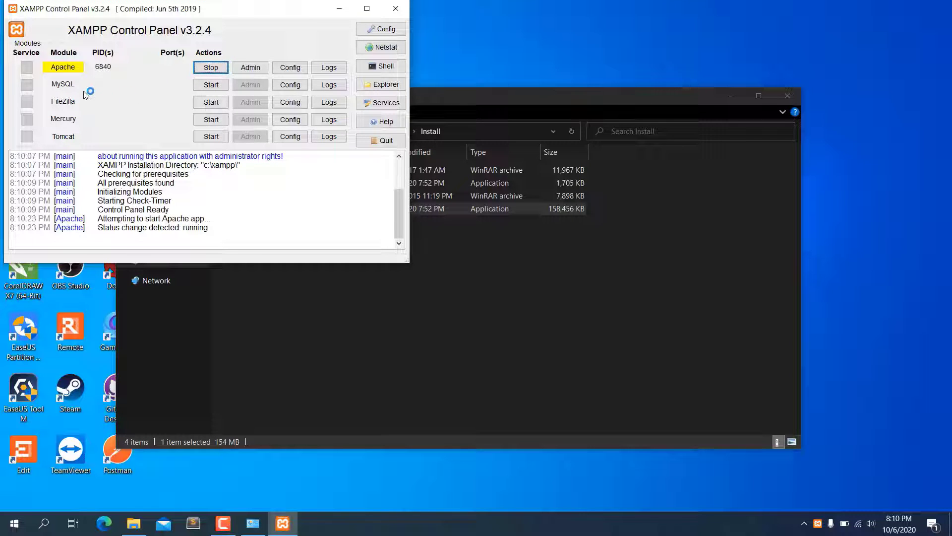
click(211, 87)
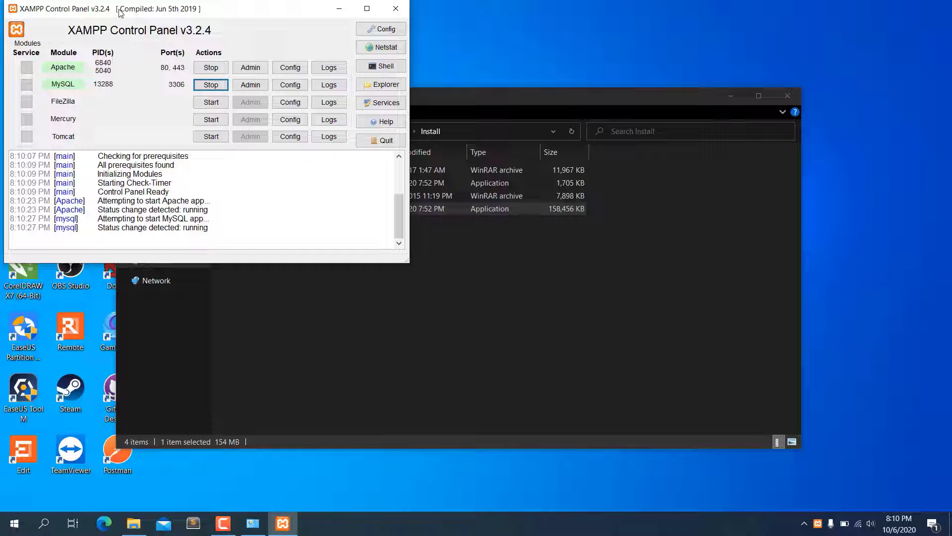
drag(120, 13, 652, 255)
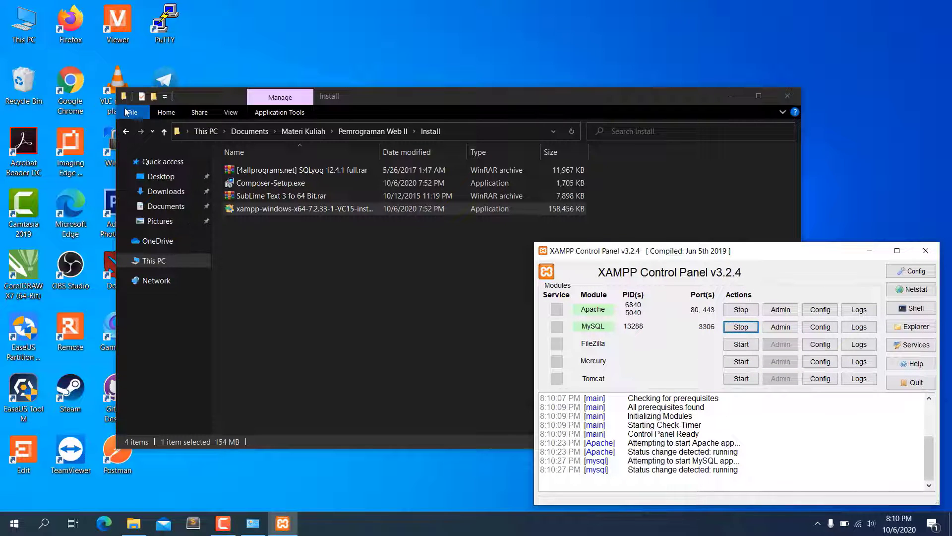
- Switch to Google Chrome, open localhost/ and look through the XAMPP welcome page
click(70, 105)
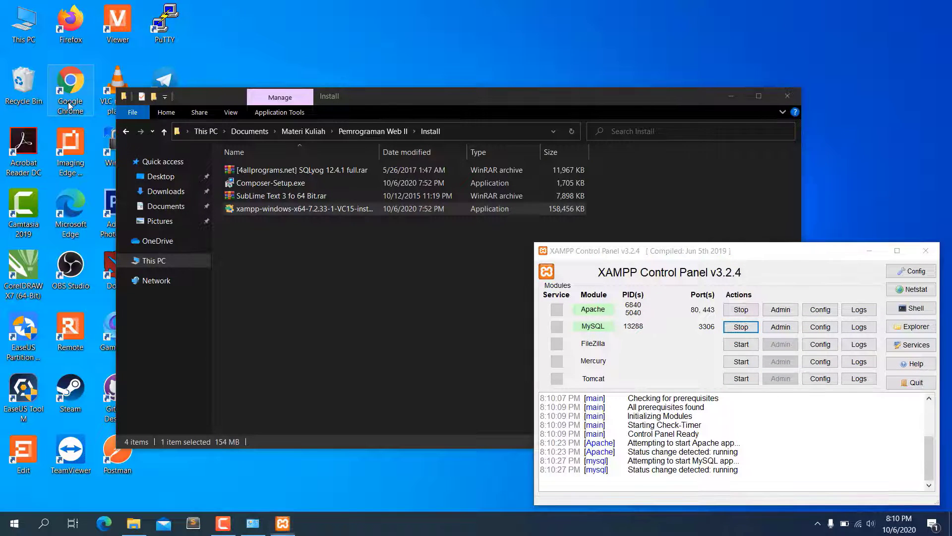
double_click(70, 105)
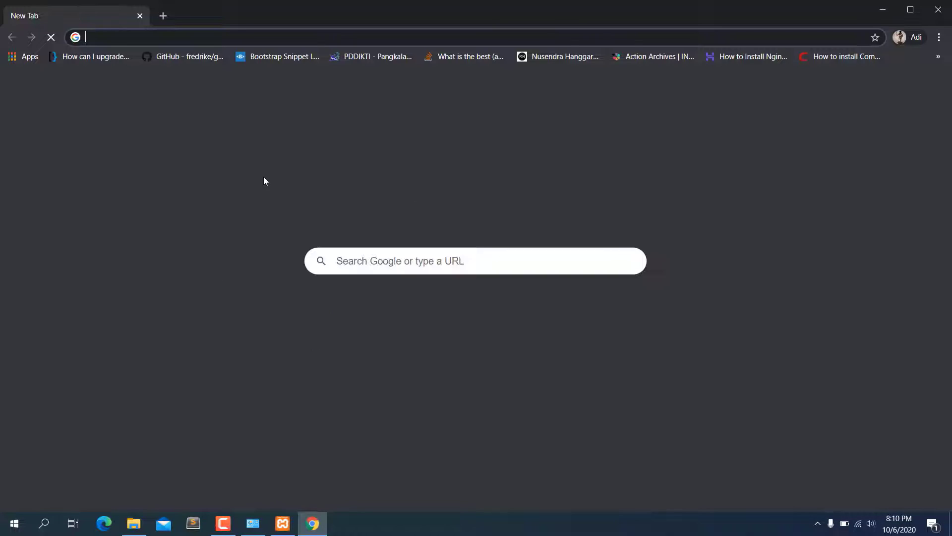
click(183, 37)
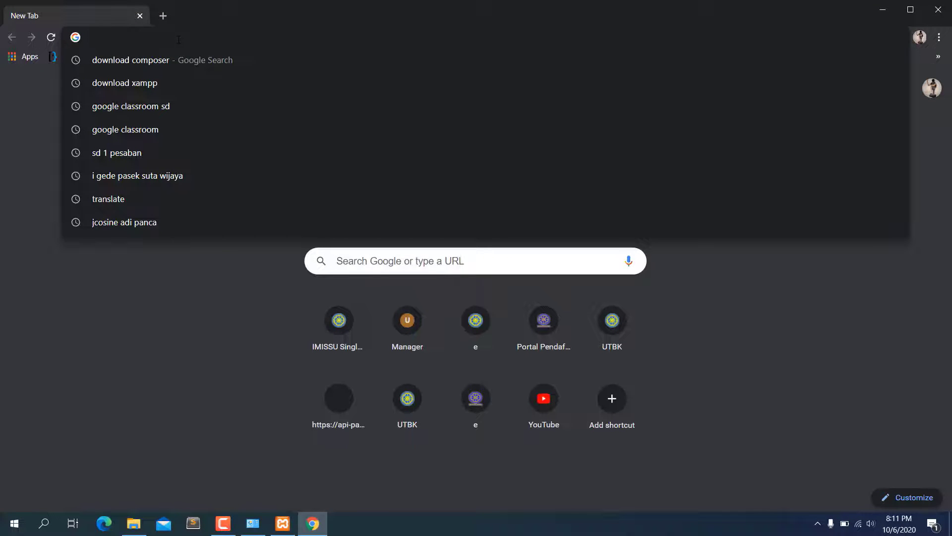
text(localhost)
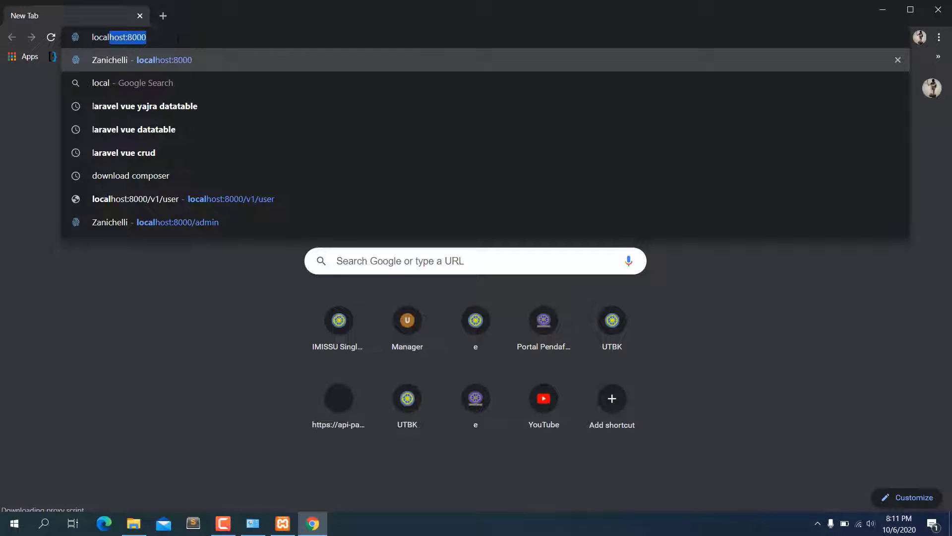
text(/)
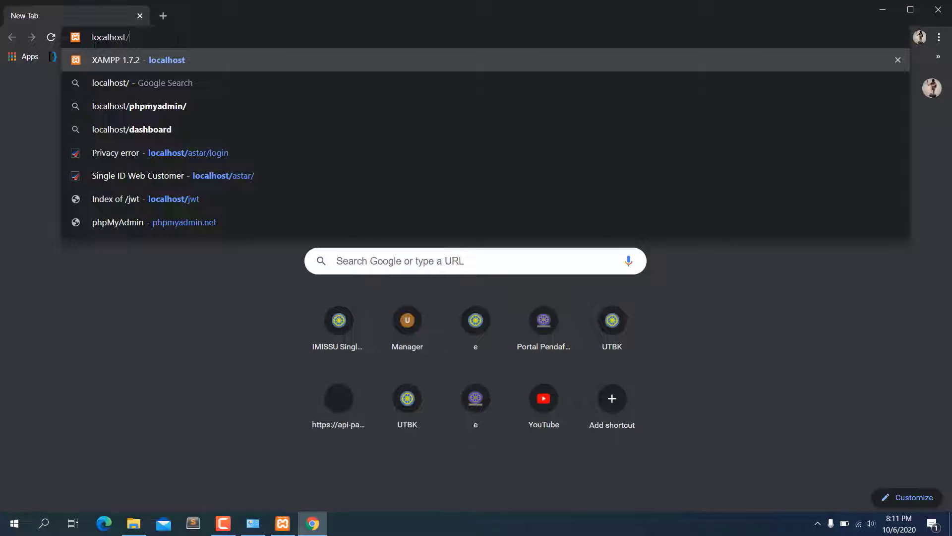
key(Return)
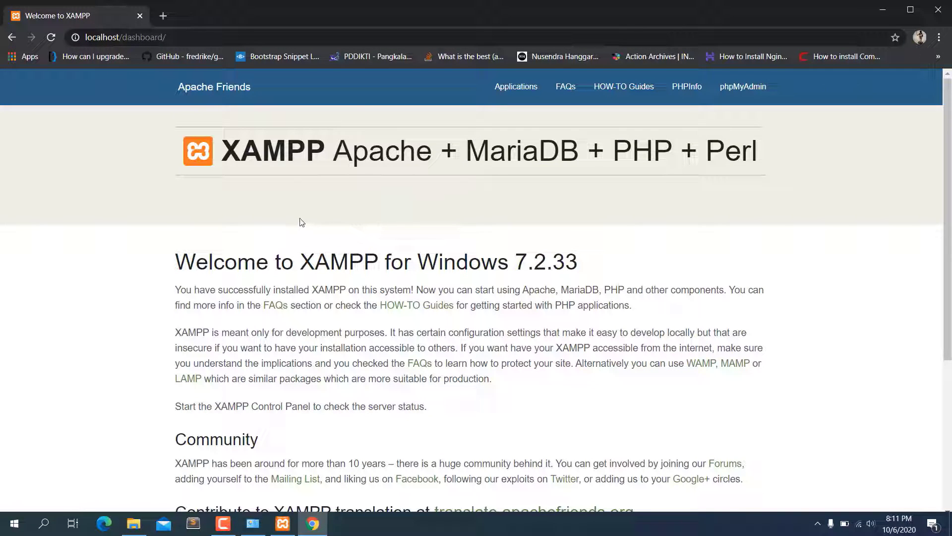
scroll(461, 307, down, 5)
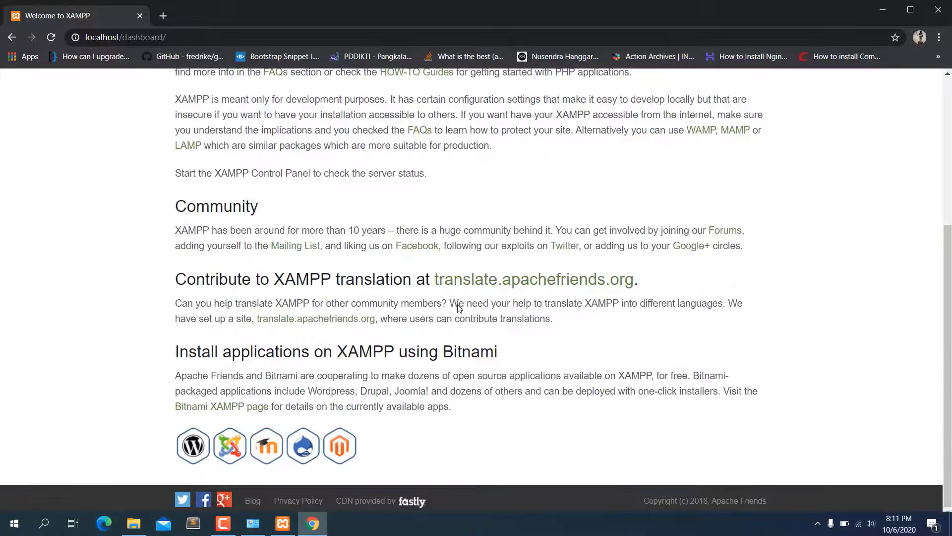
scroll(447, 320, up, 5)
- Switch to File Explorer's Install folder and launch Composer-Setup.exe, choosing installation for all users with developer mode off
click(294, 517)
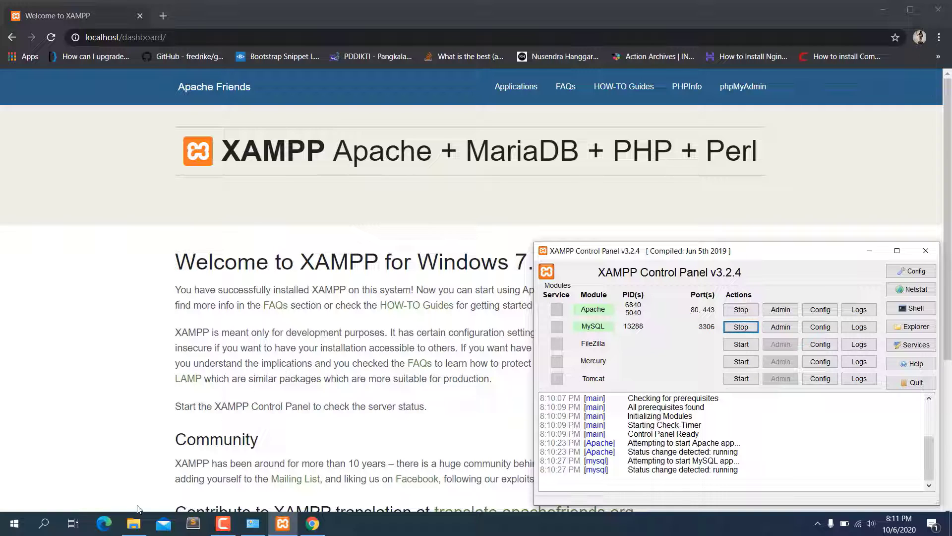
click(133, 523)
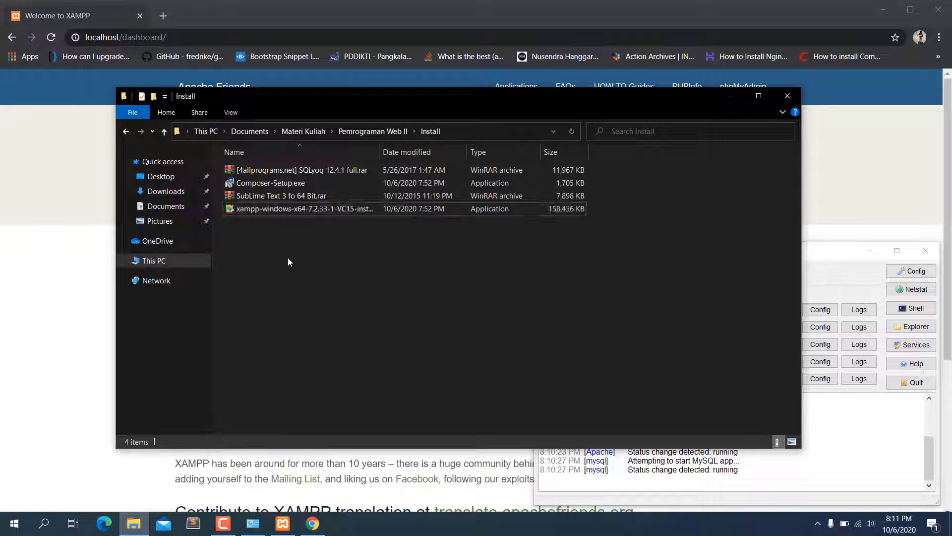
click(264, 187)
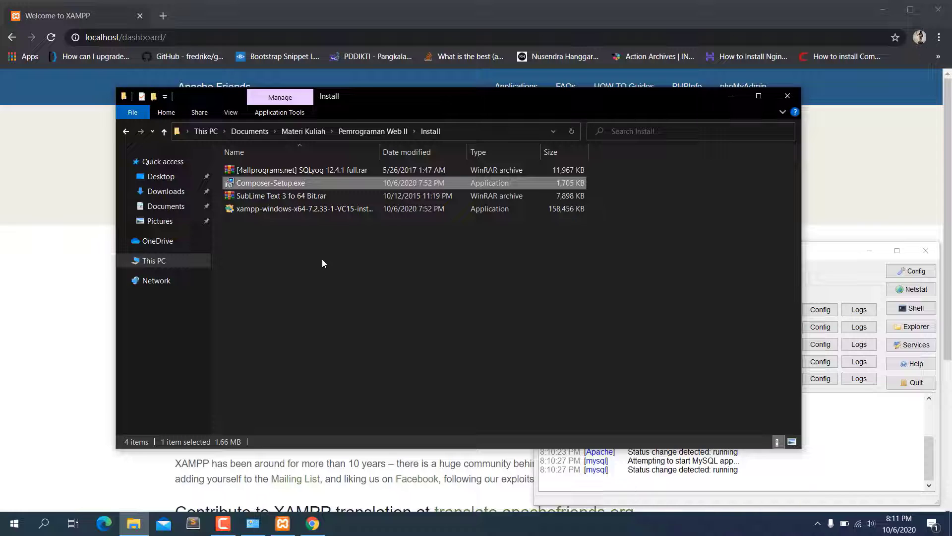
double_click(281, 183)
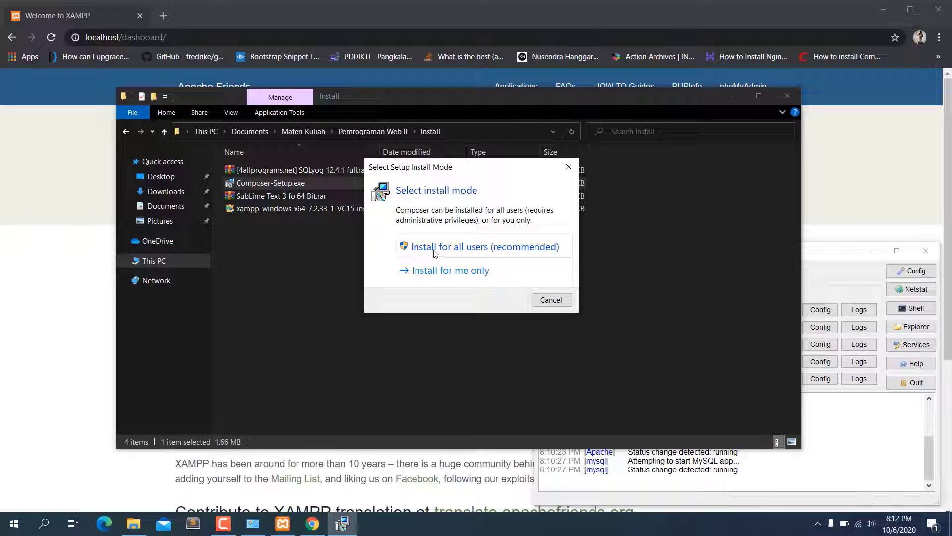
click(436, 252)
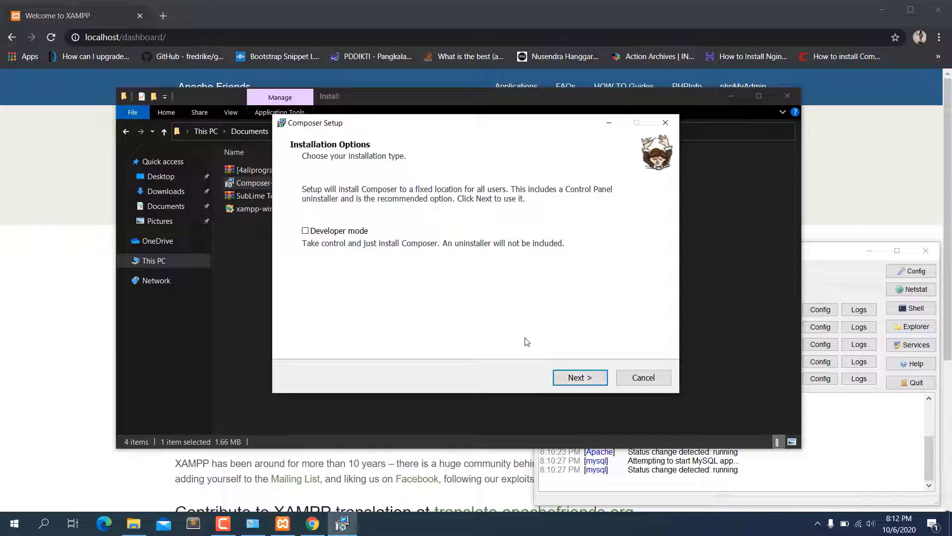
click(577, 378)
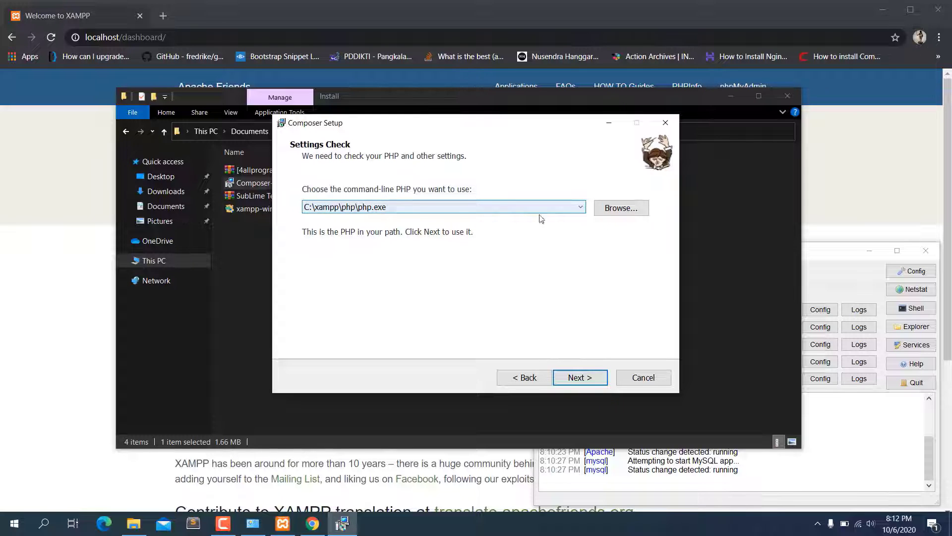
- Keep C:\xampp\php\php.exe as the command-line PHP, use no proxy server, and install Composer
click(619, 213)
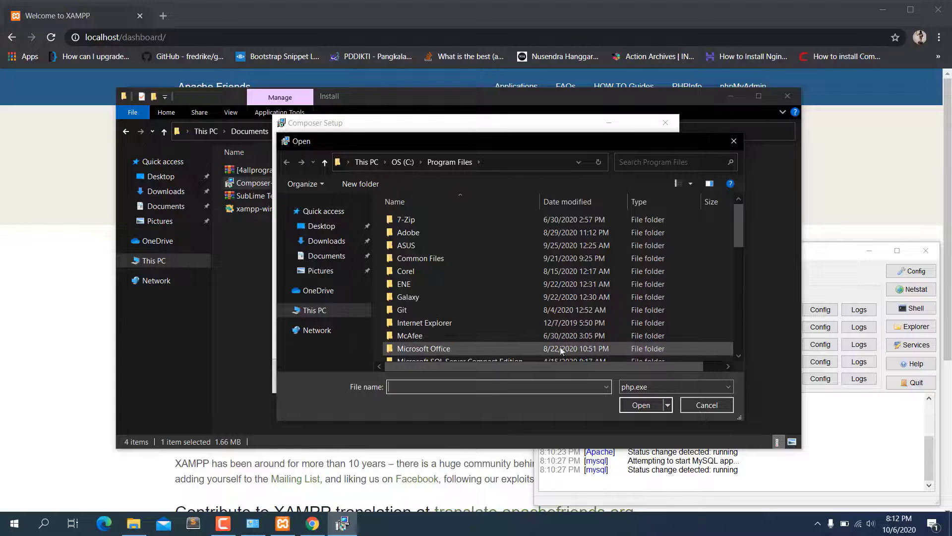
click(734, 141)
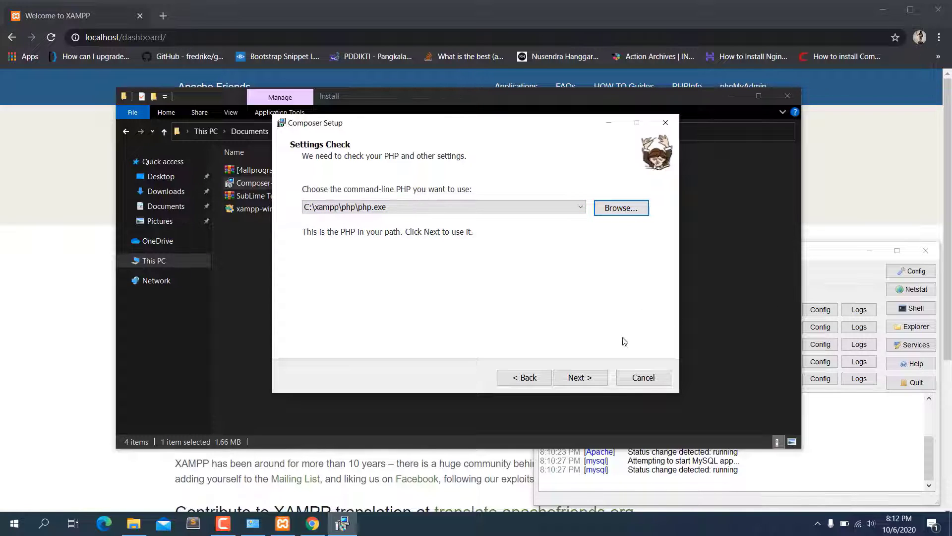
click(579, 377)
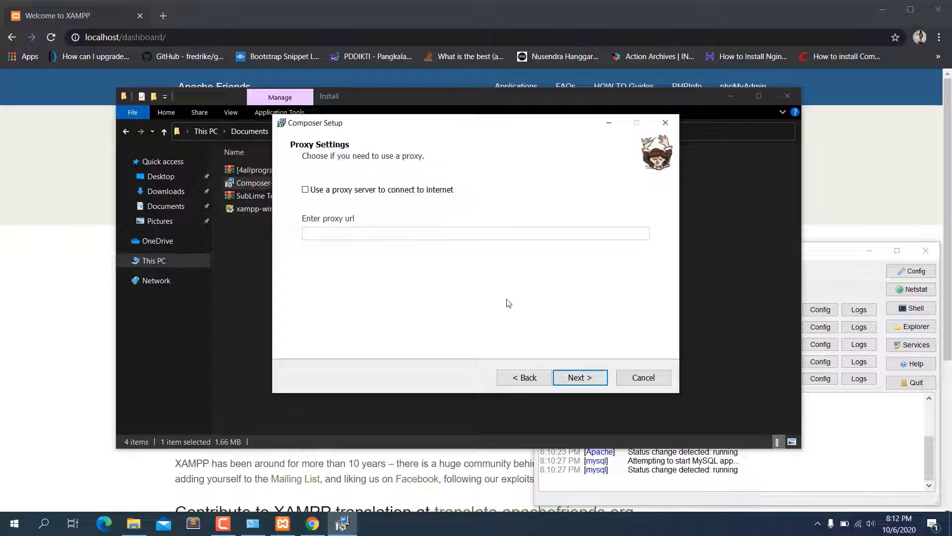
click(579, 381)
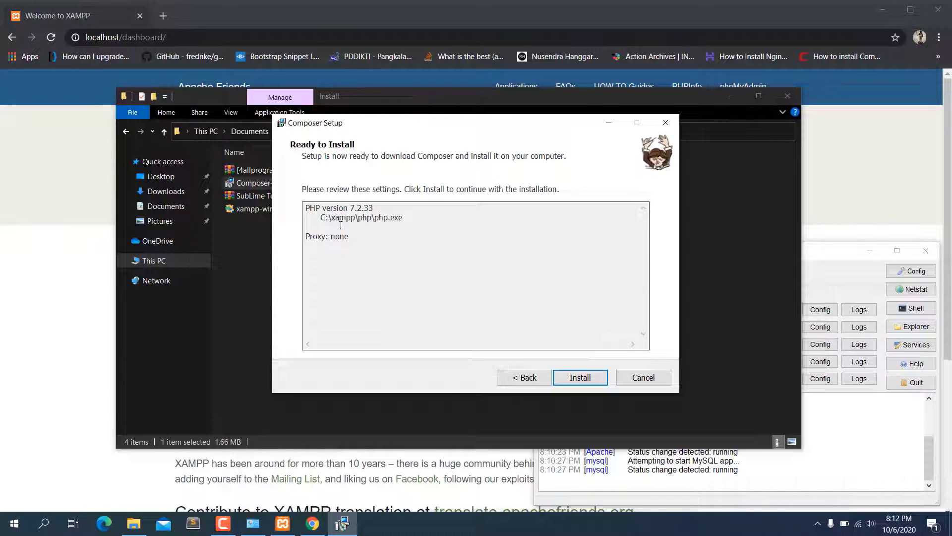
click(580, 378)
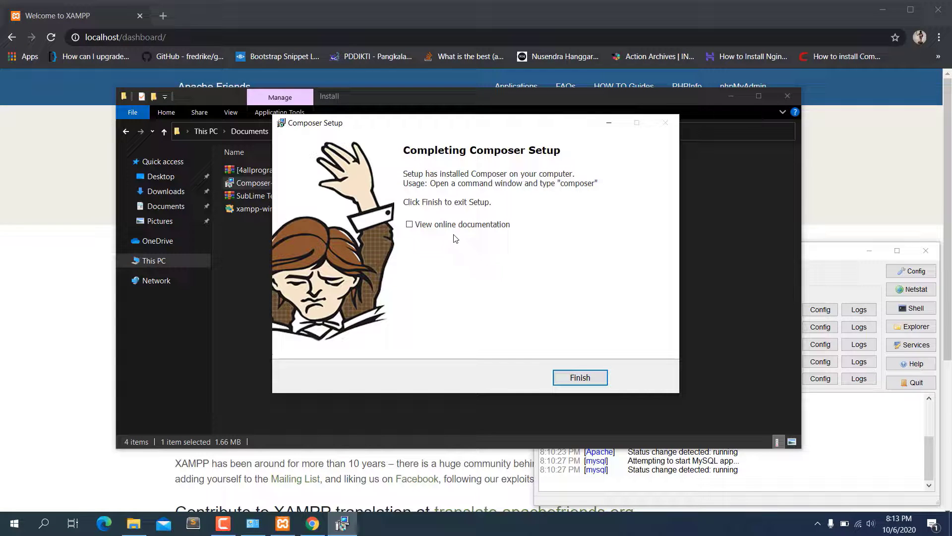
- Close the completed Composer Setup, then open Command Prompt and bring its window in front of the browser
click(579, 378)
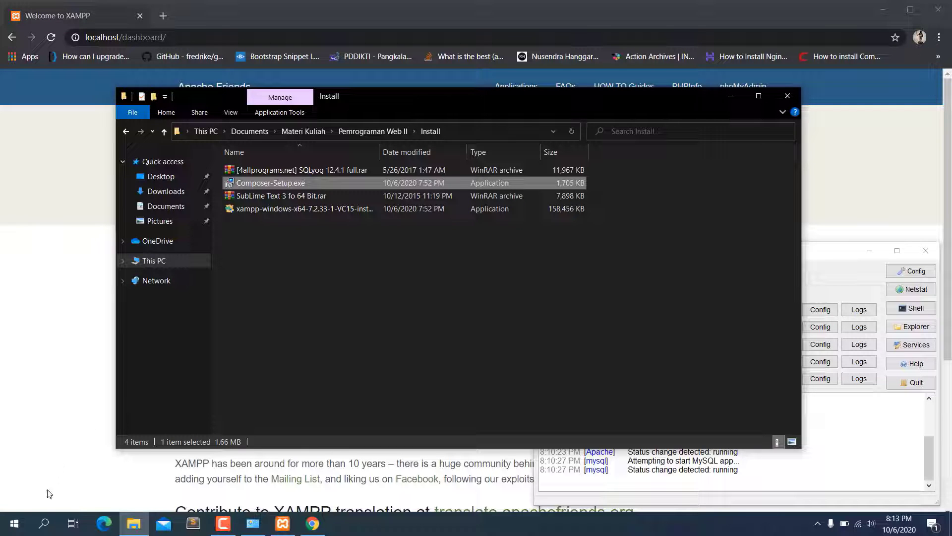
click(18, 524)
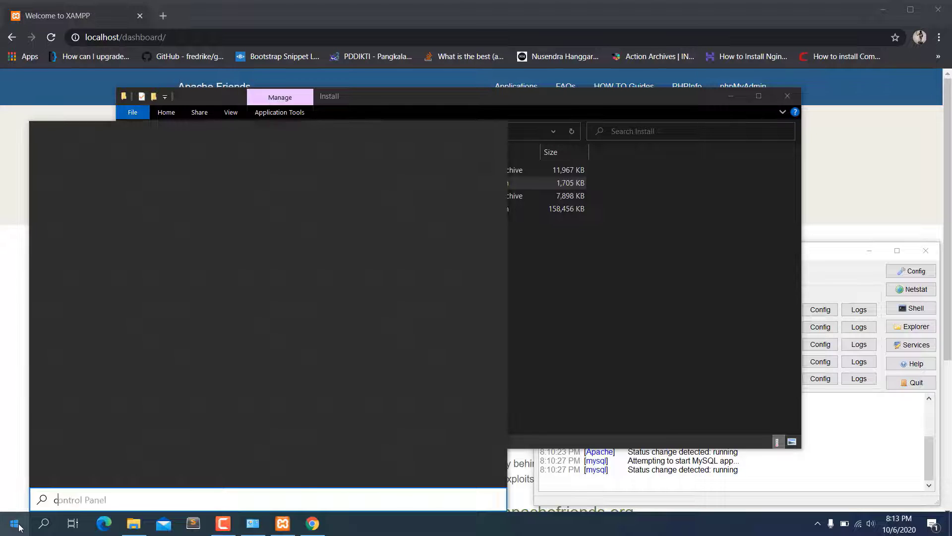
text(md)
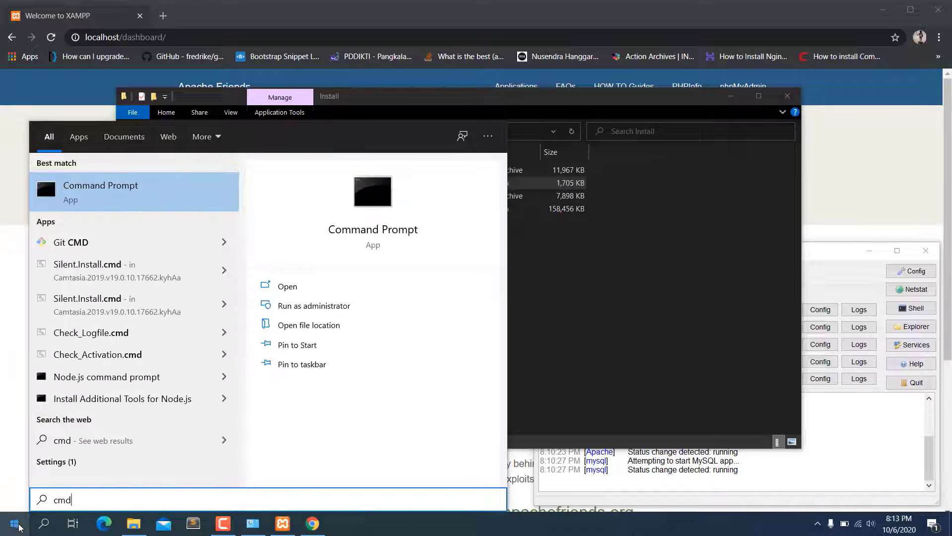
click(102, 199)
click(212, 96)
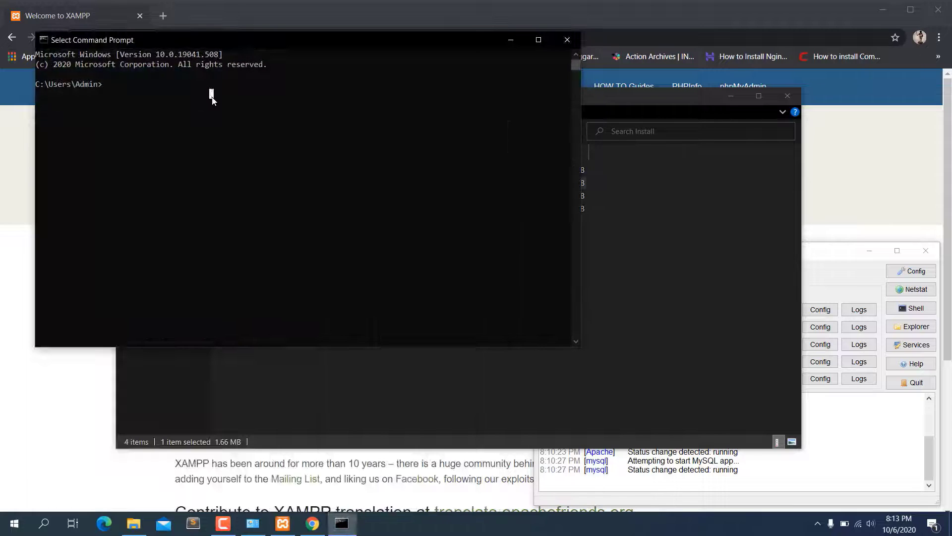
drag(203, 40, 367, 156)
click(68, 194)
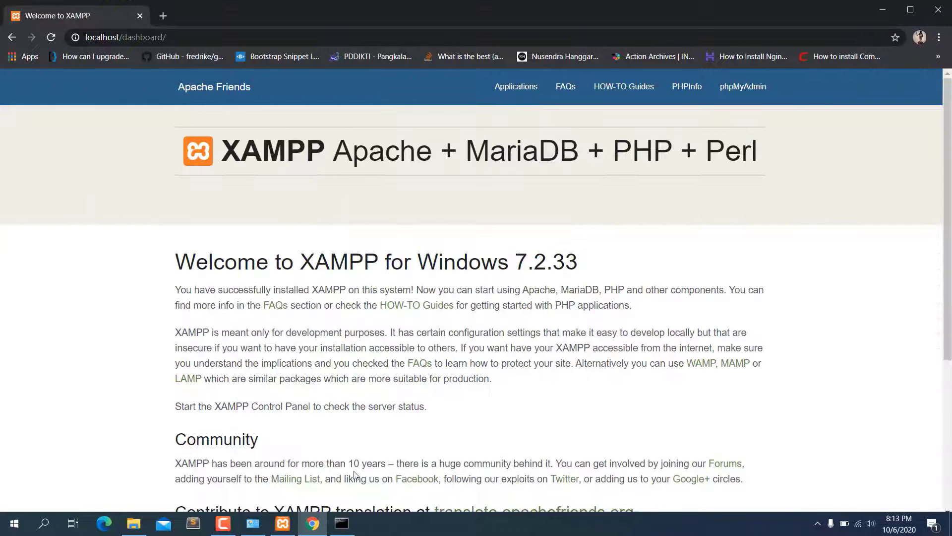
click(341, 523)
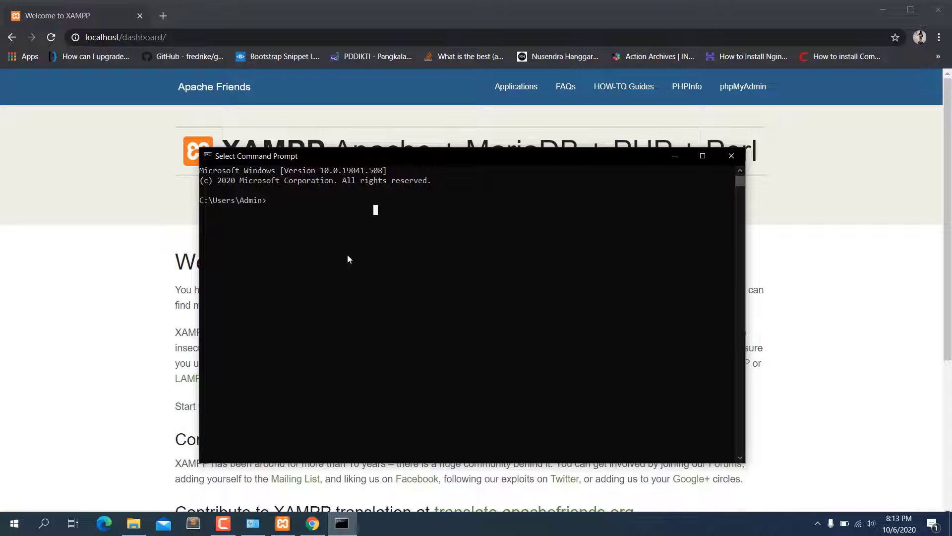
- Run composer in Command Prompt and look through its version, options and list of available commands
text(composer)
key(Return)
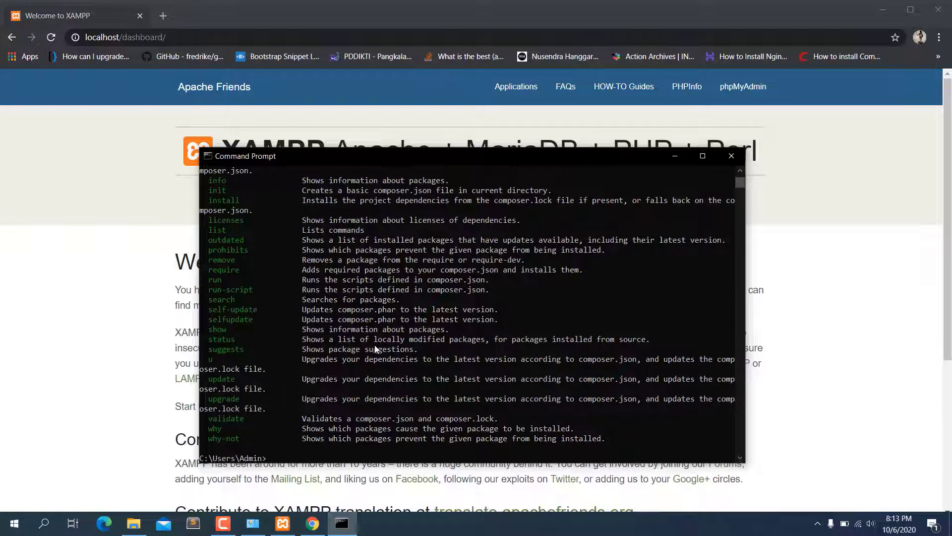
scroll(376, 349, up, 15)
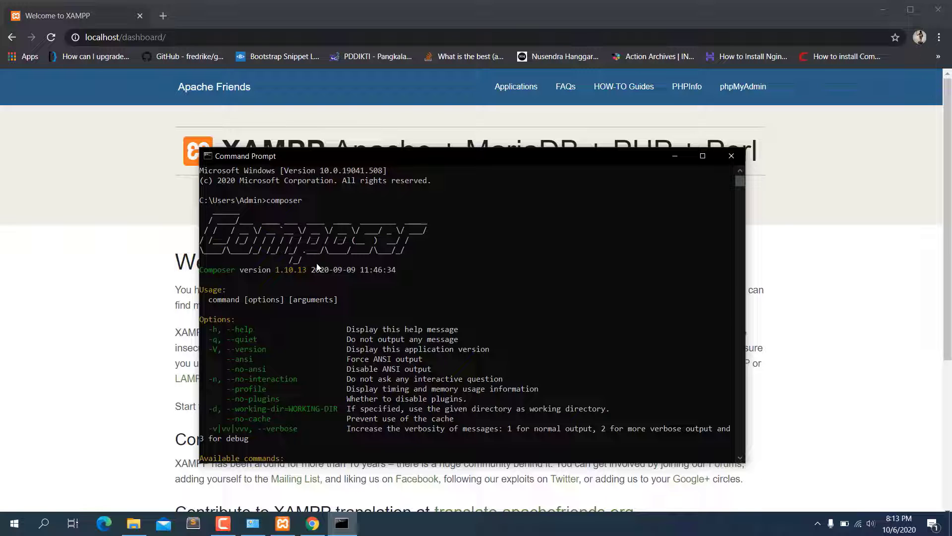
scroll(349, 290, down, 13)
scroll(350, 290, down, 15)
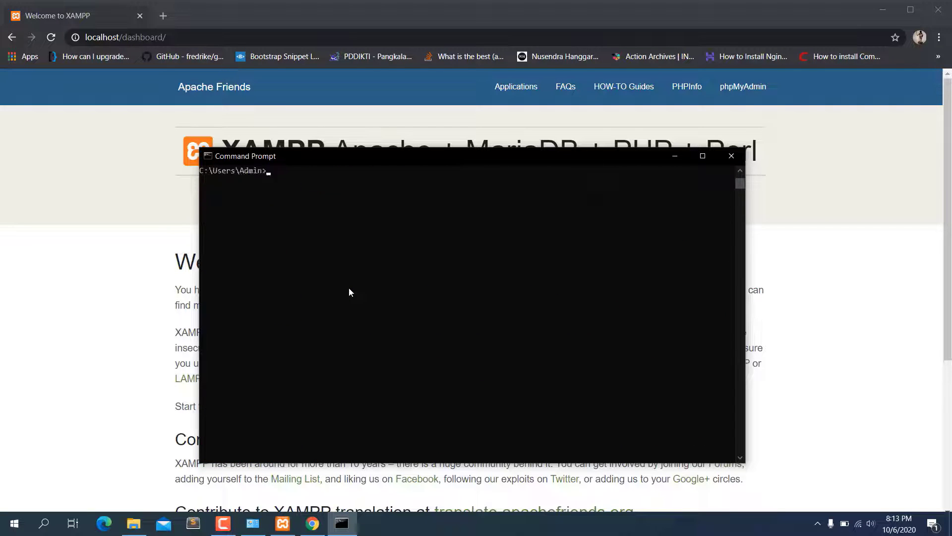
scroll(349, 290, up, 5)
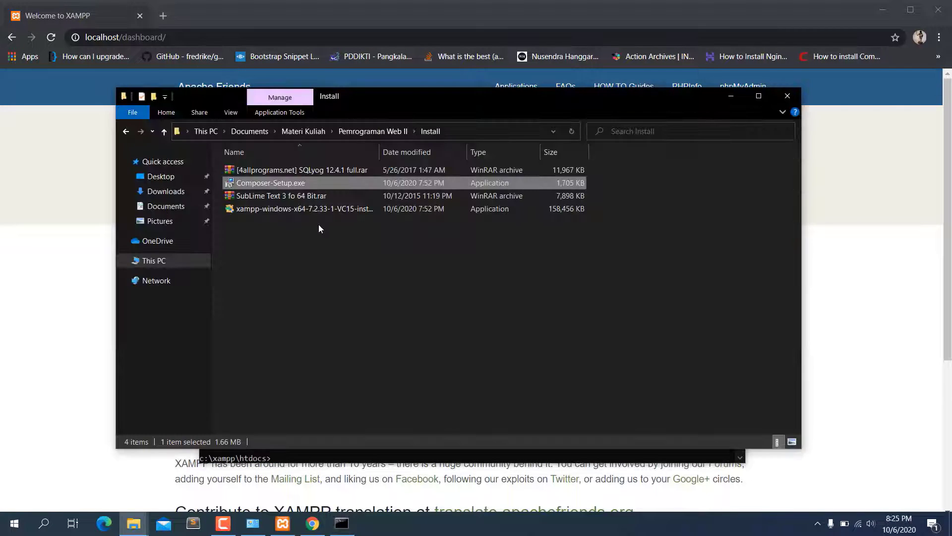
- In File Explorer's Install folder, extract SubLime Text 3 fo 64 Bit.rar into its own folder and open the installer folder inside it
click(276, 199)
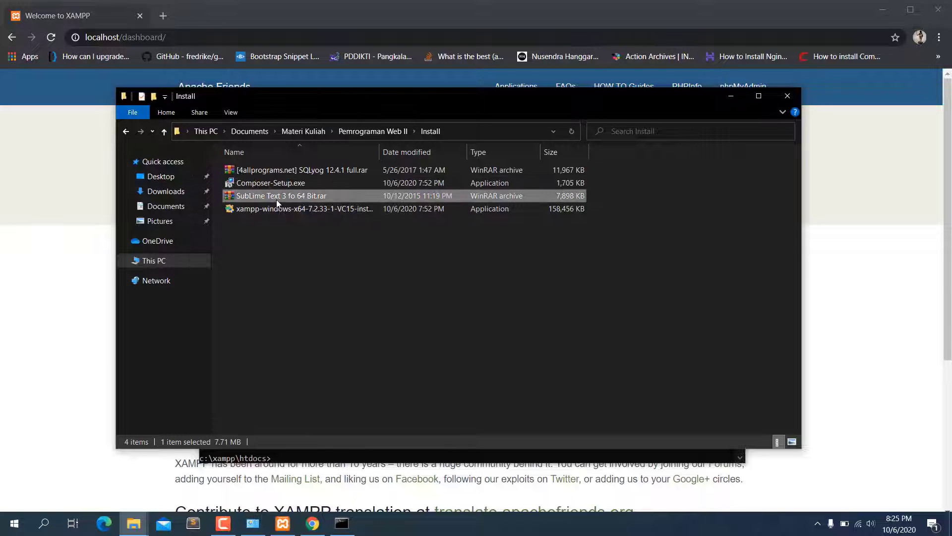
right_click(276, 200)
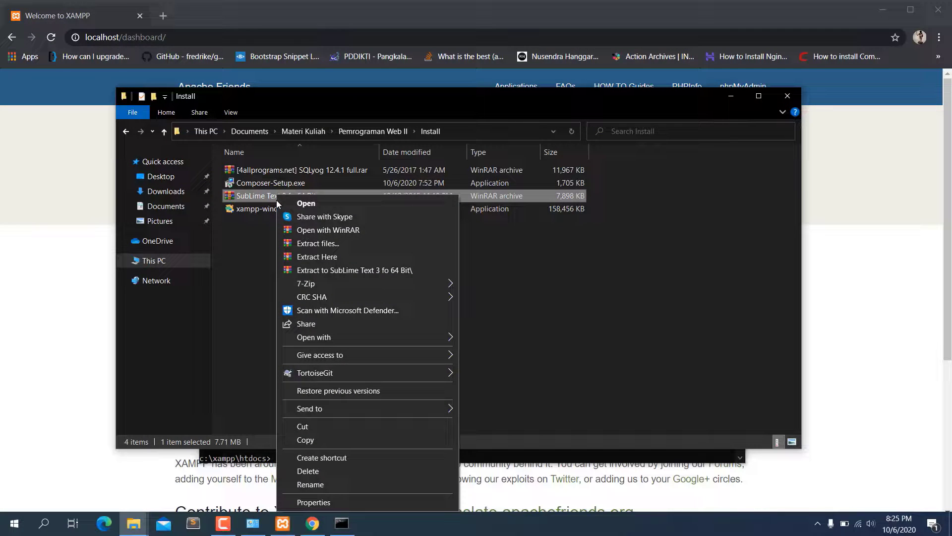
click(325, 272)
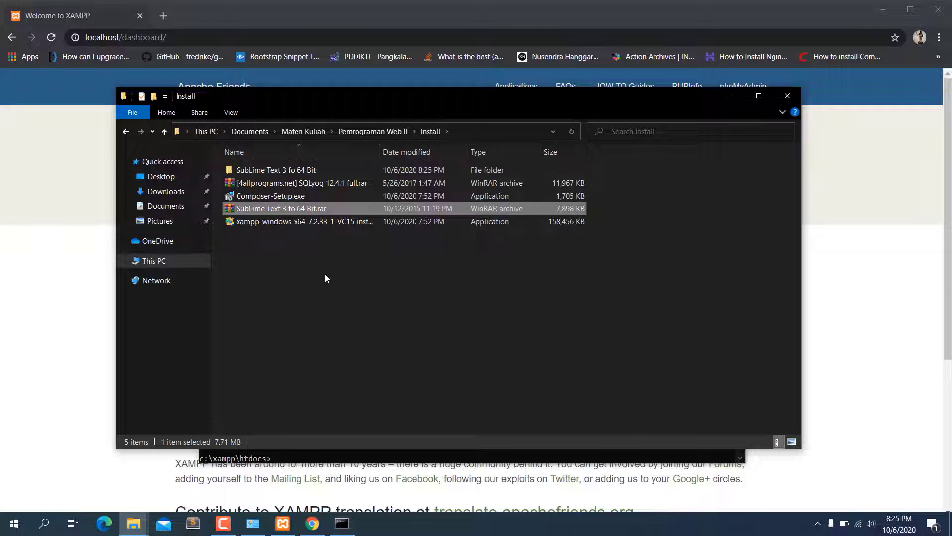
double_click(277, 174)
double_click(278, 174)
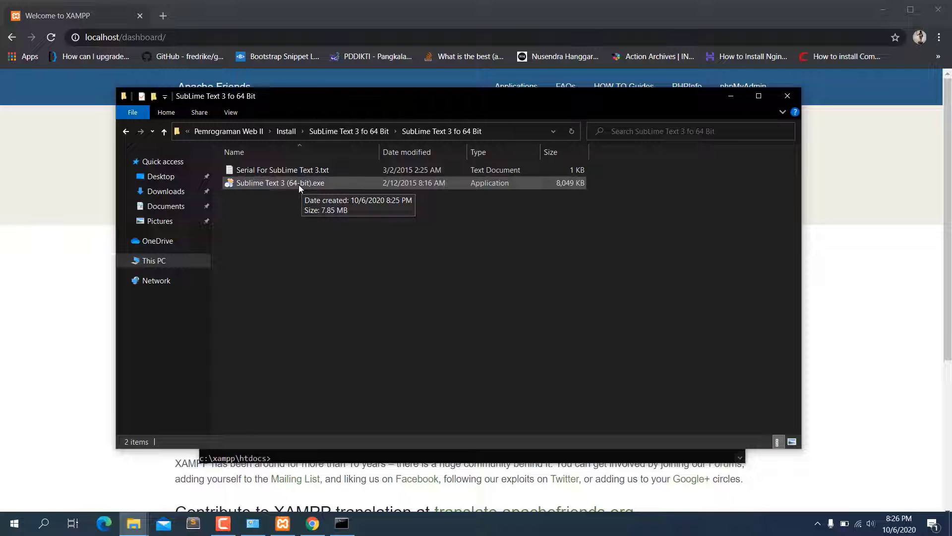
- Run Sublime Text 3 (64-bit).exe as administrator and install into the existing C:\Program Files\Sublime Text 3 folder without the explorer context menu entry
click(299, 184)
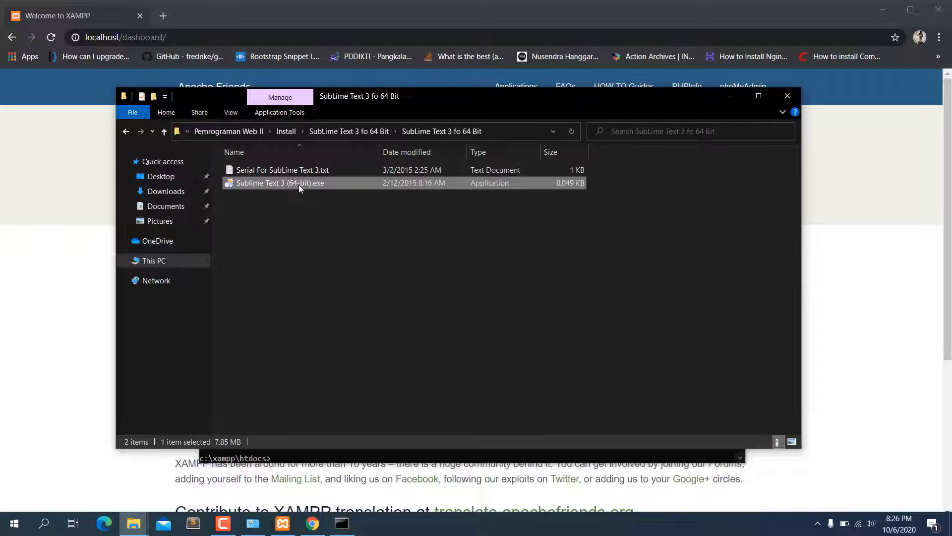
right_click(299, 185)
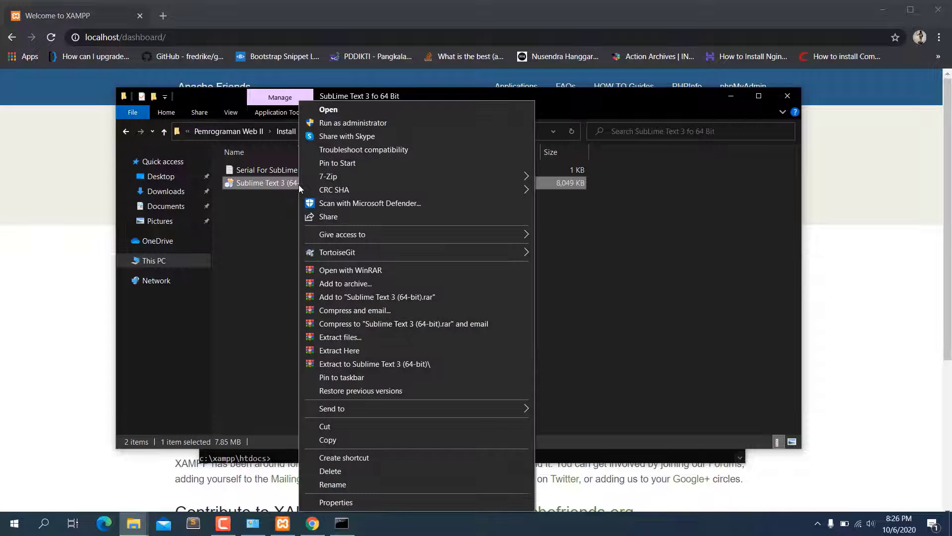
click(341, 126)
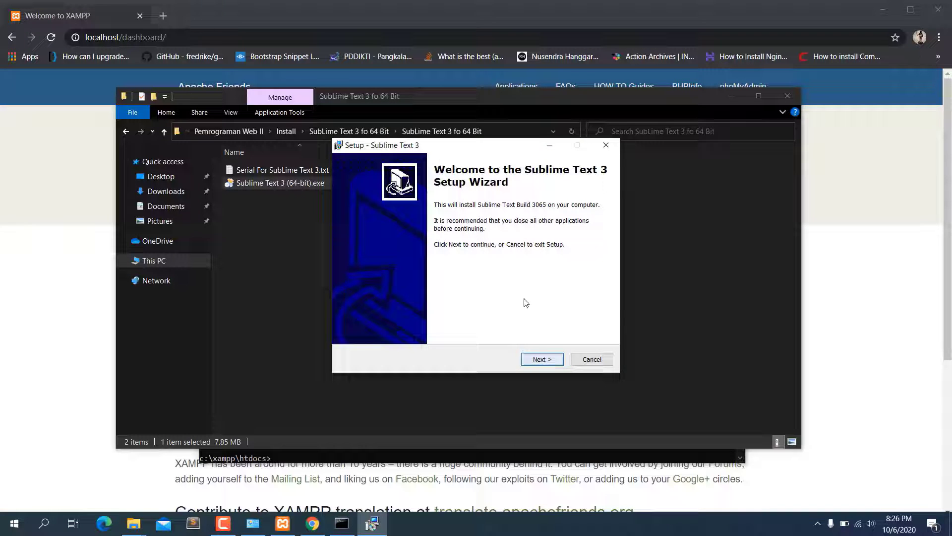
click(541, 362)
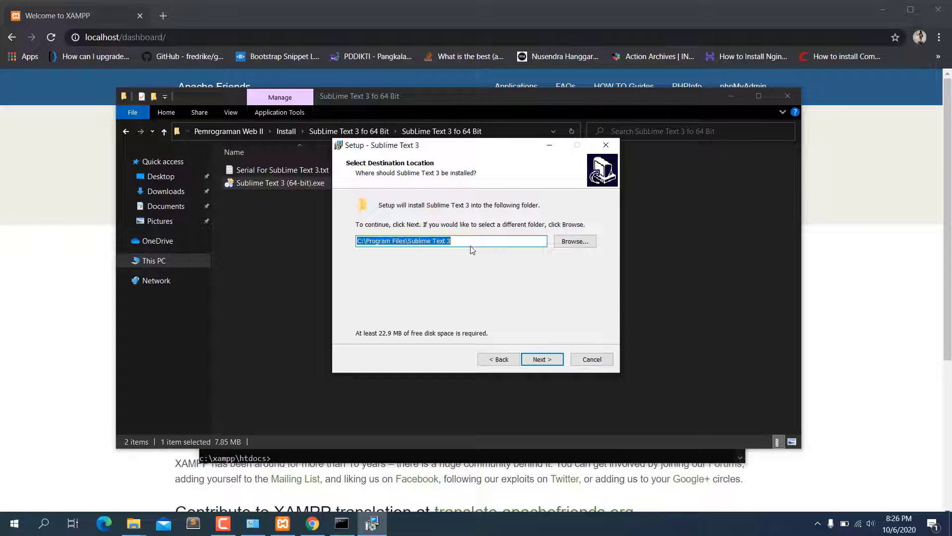
click(542, 359)
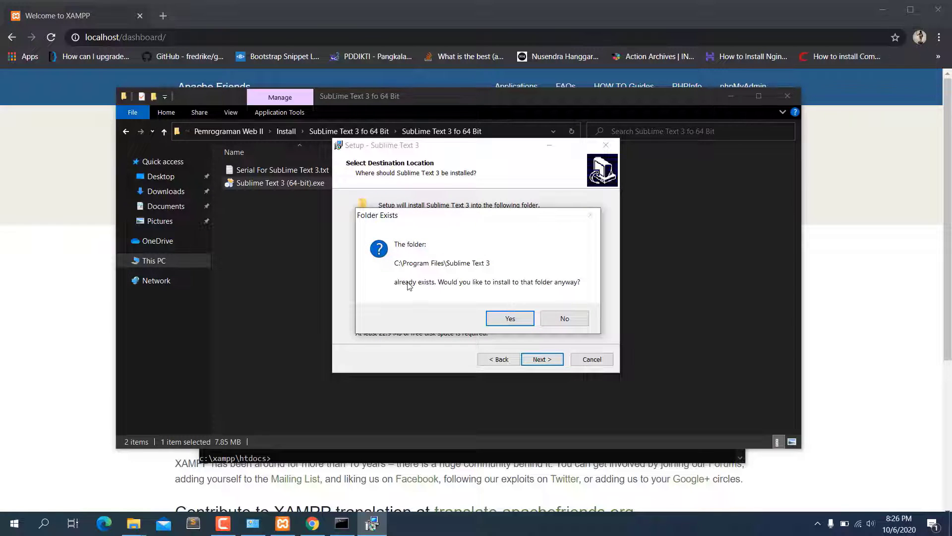
click(510, 318)
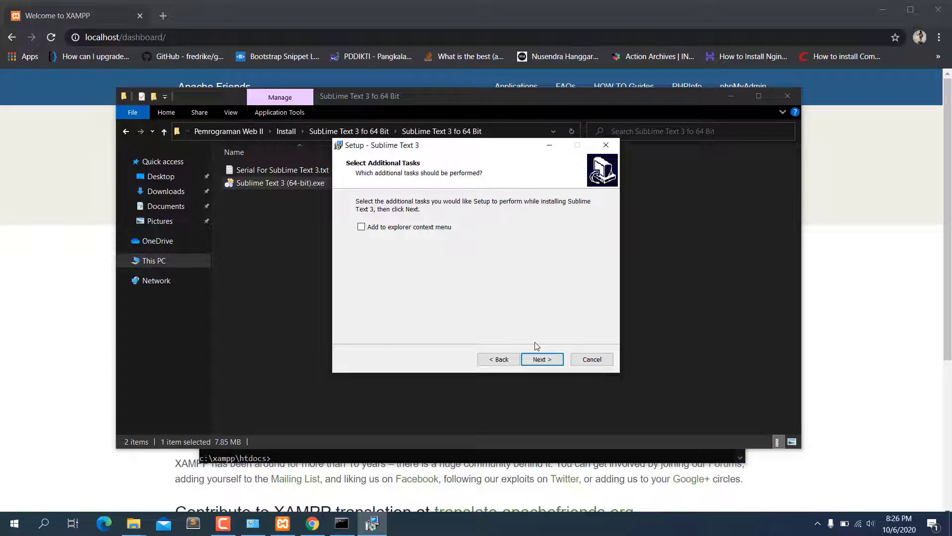
click(548, 364)
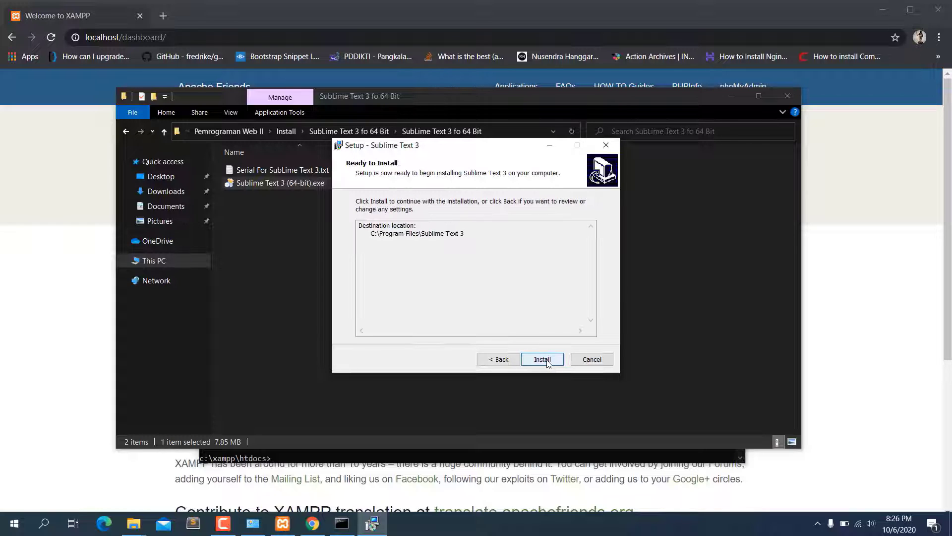
click(543, 360)
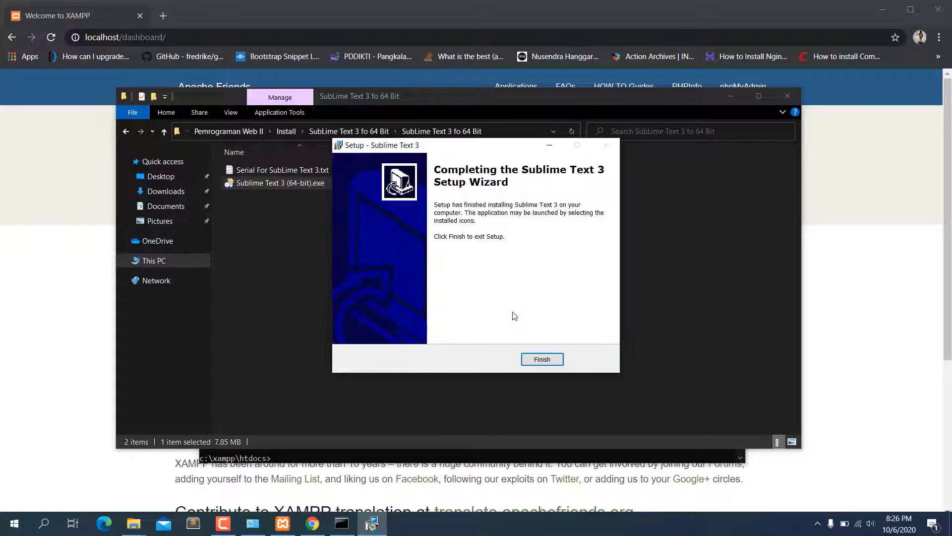
click(542, 361)
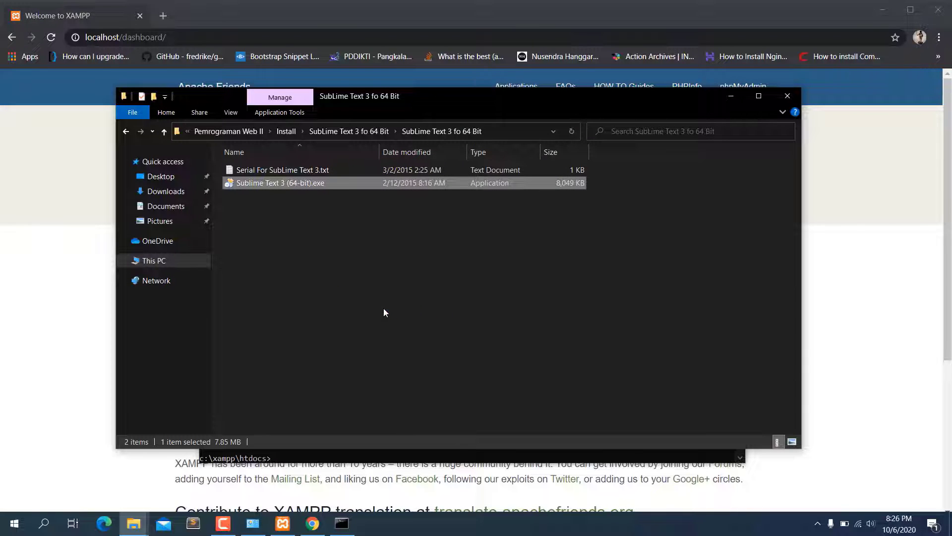
- Open Sublime Text and dismiss the offer to download a new version
click(193, 525)
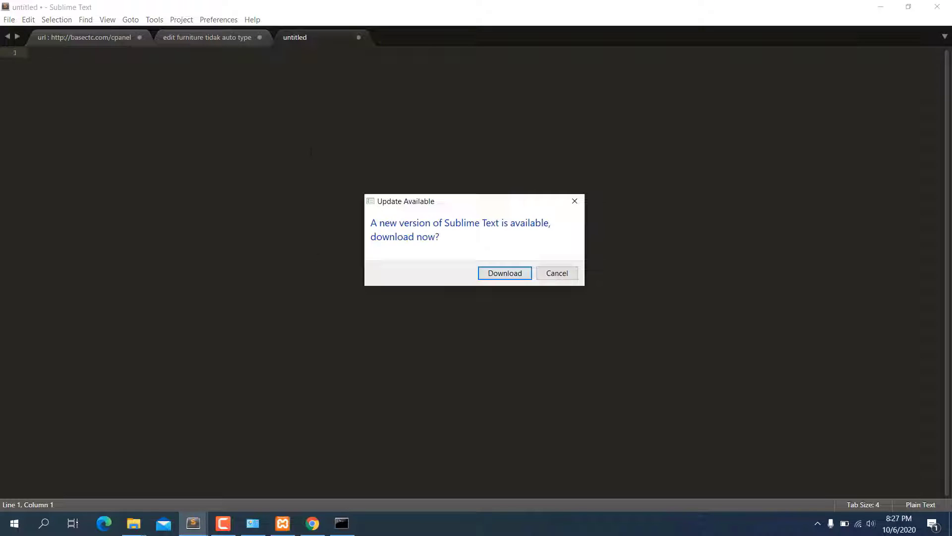
click(576, 202)
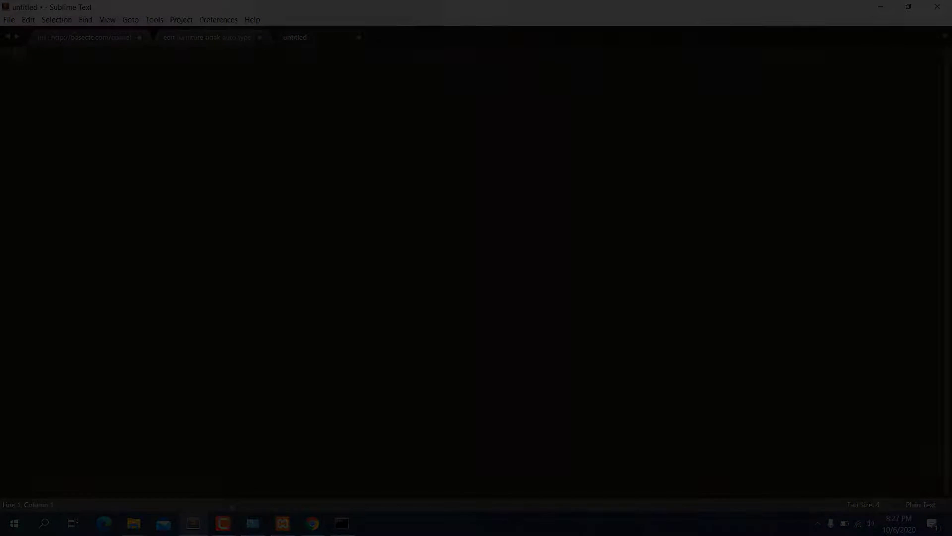